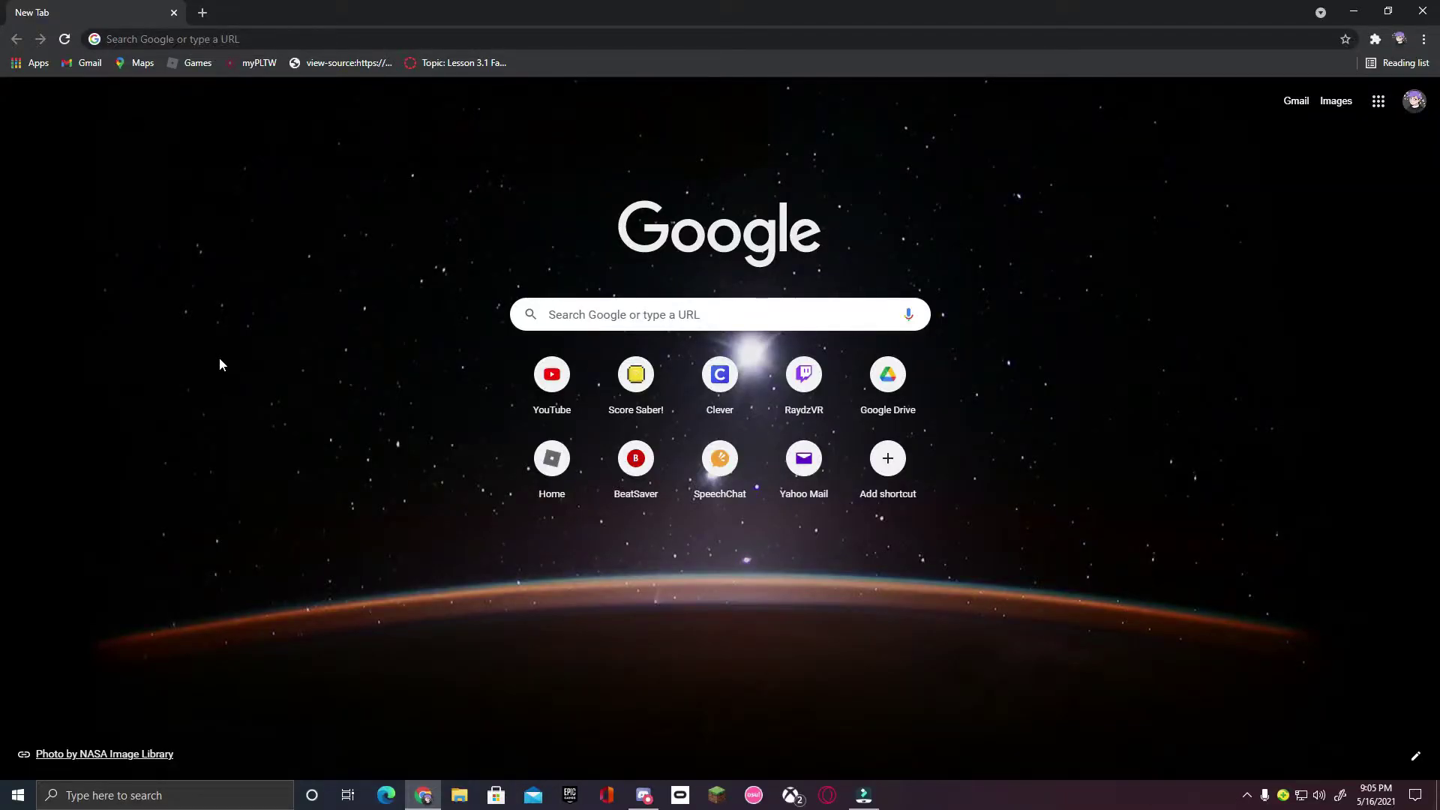
Download the Unity Hub installer, UnityHubSetup.exe (51.5 MB), from unity3d.com/get-unity/download.
left_click(165, 39)
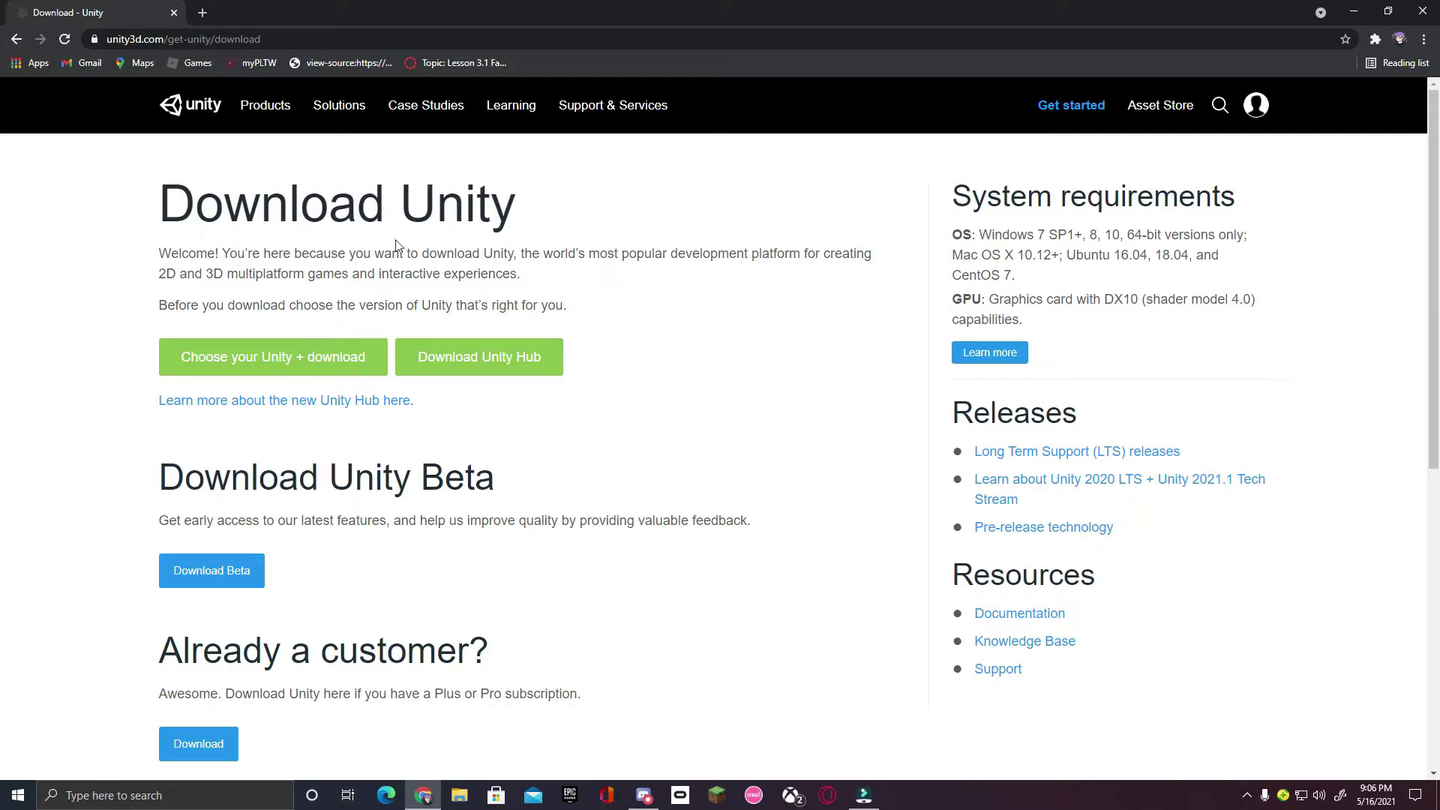
left_click(482, 360)
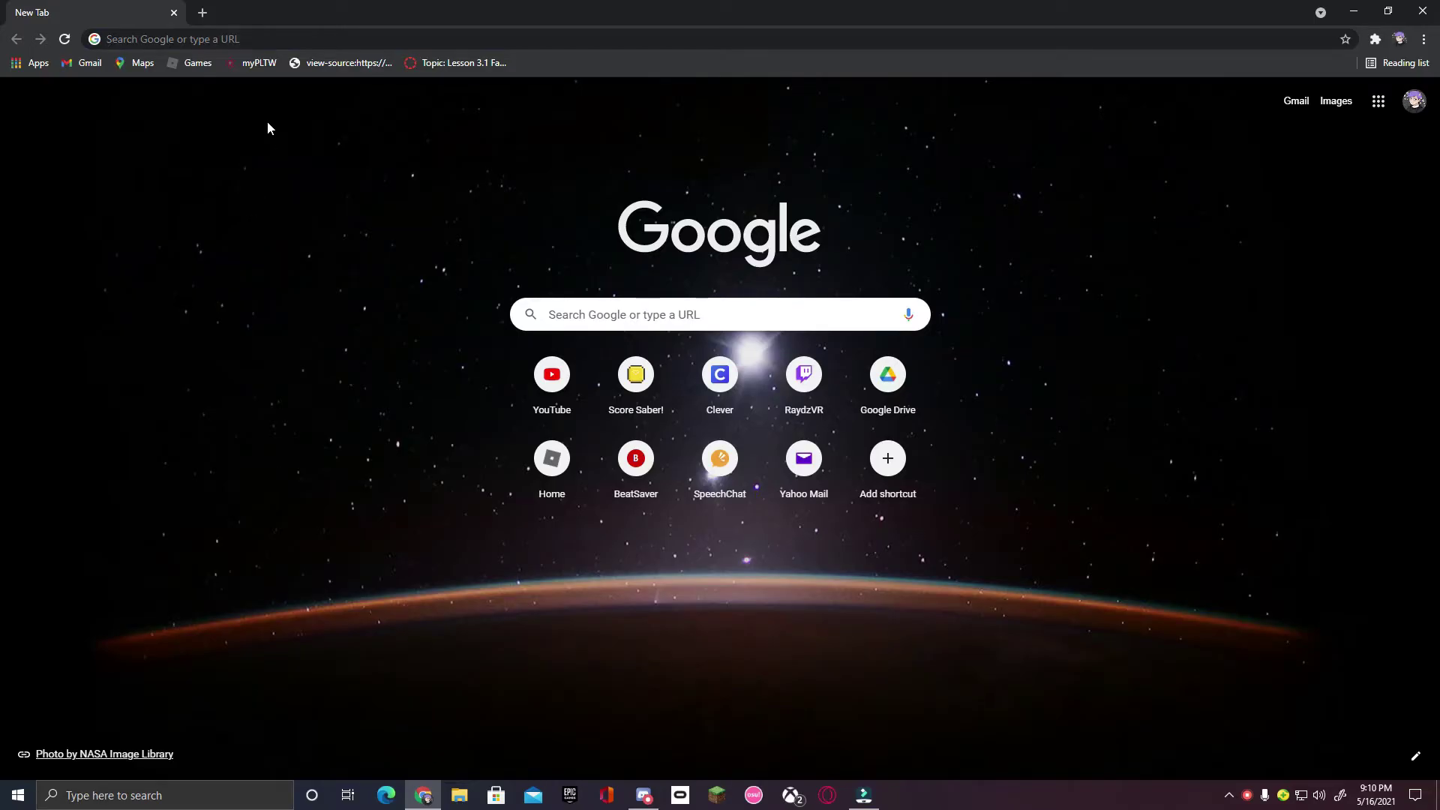
Search the web for 'Unity Version Archive'.
left_click(252, 42)
type("Unit")
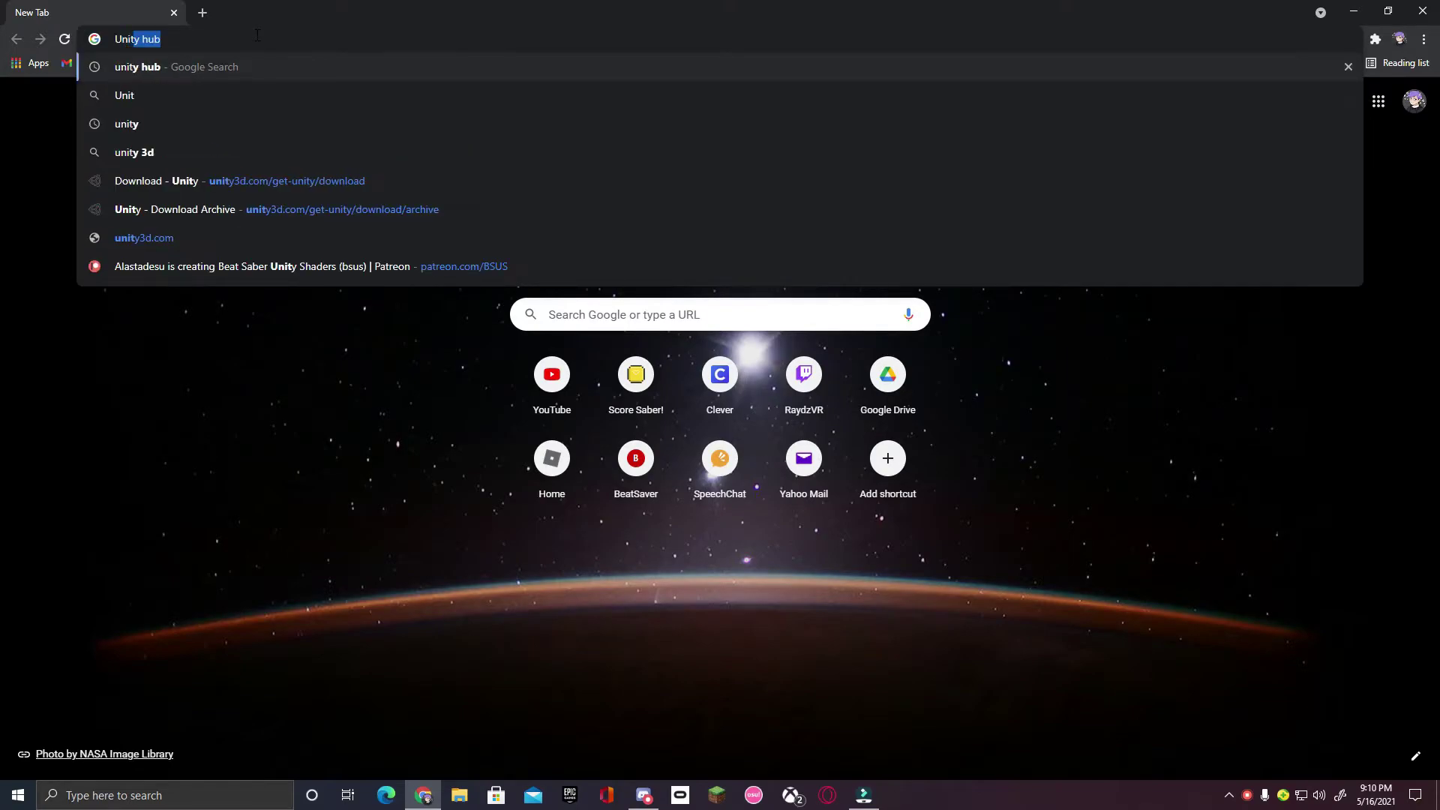
type("y Version Archive")
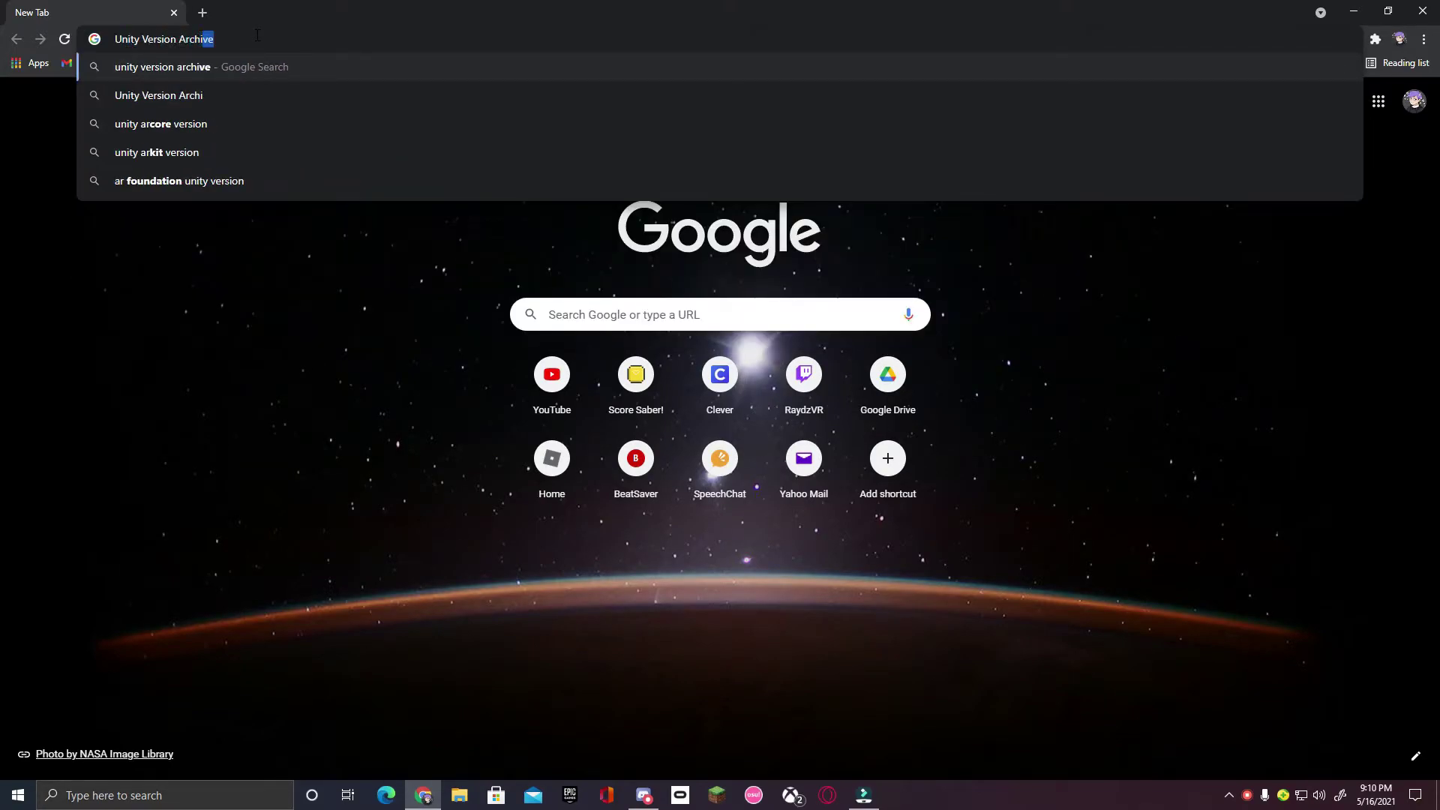
key("Return")
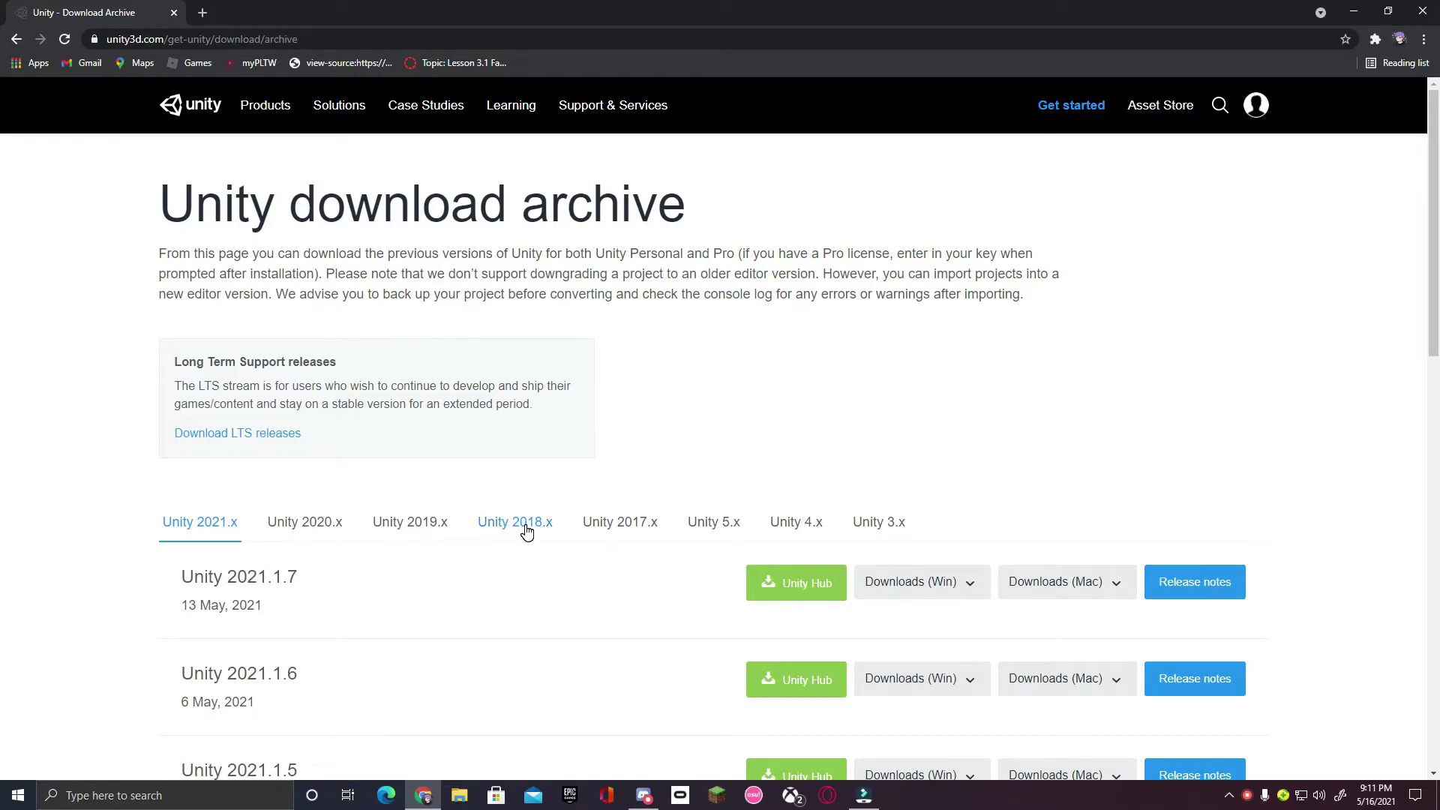
Show the Unity 2018.x releases in the download archive and locate 2018.1.6.
left_click(526, 524)
scroll(540, 518, "down", 20)
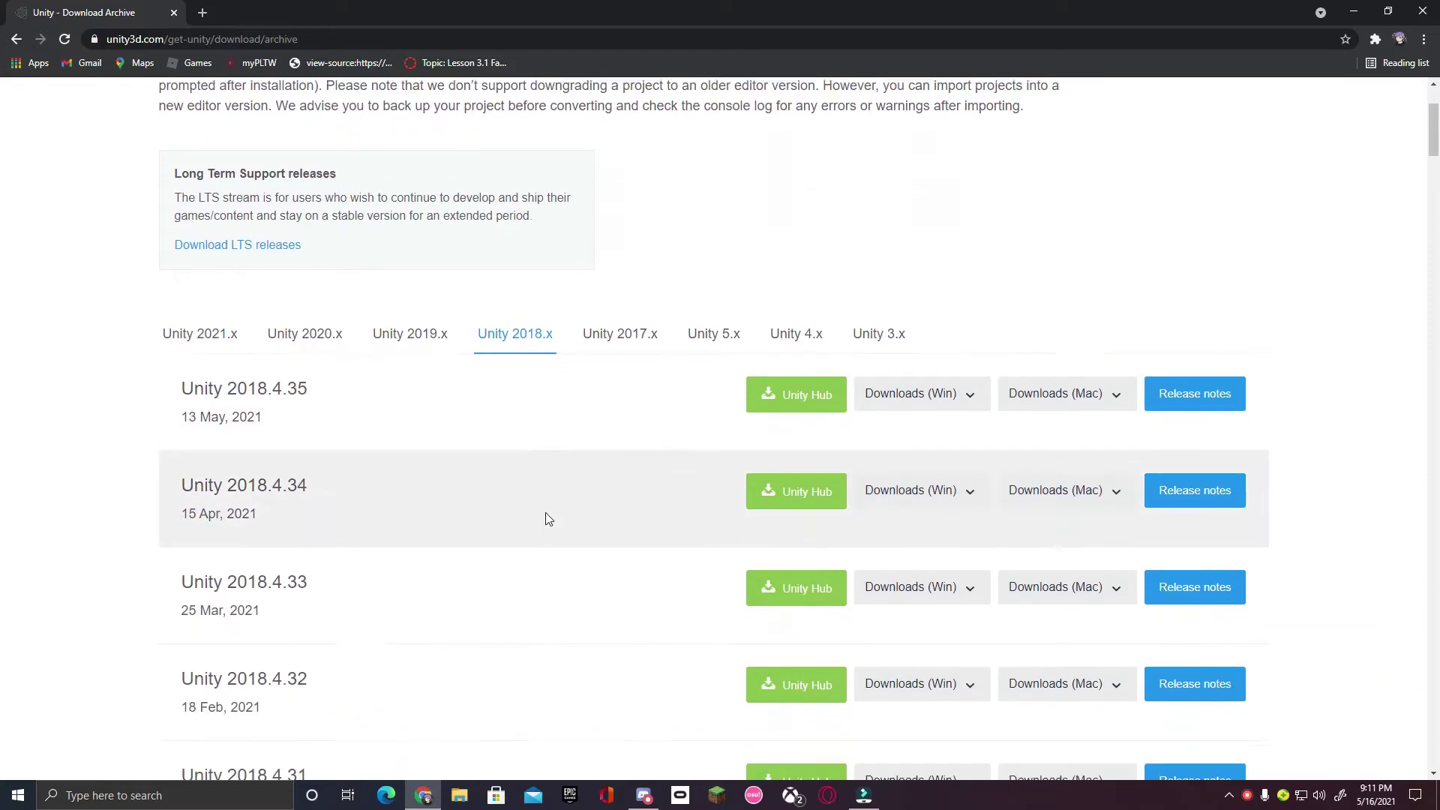
scroll(556, 499, "down", 20)
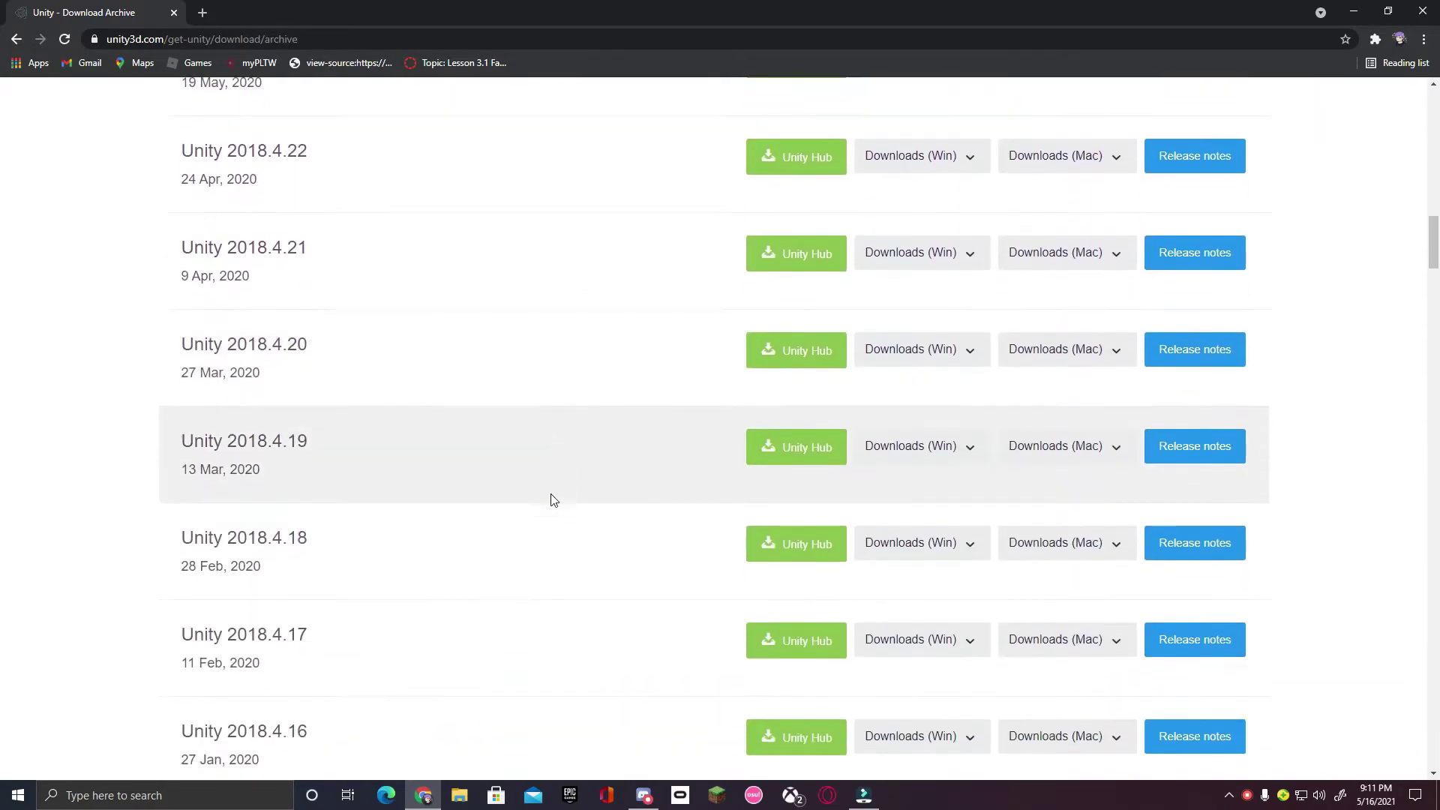
scroll(531, 491, "up", 20)
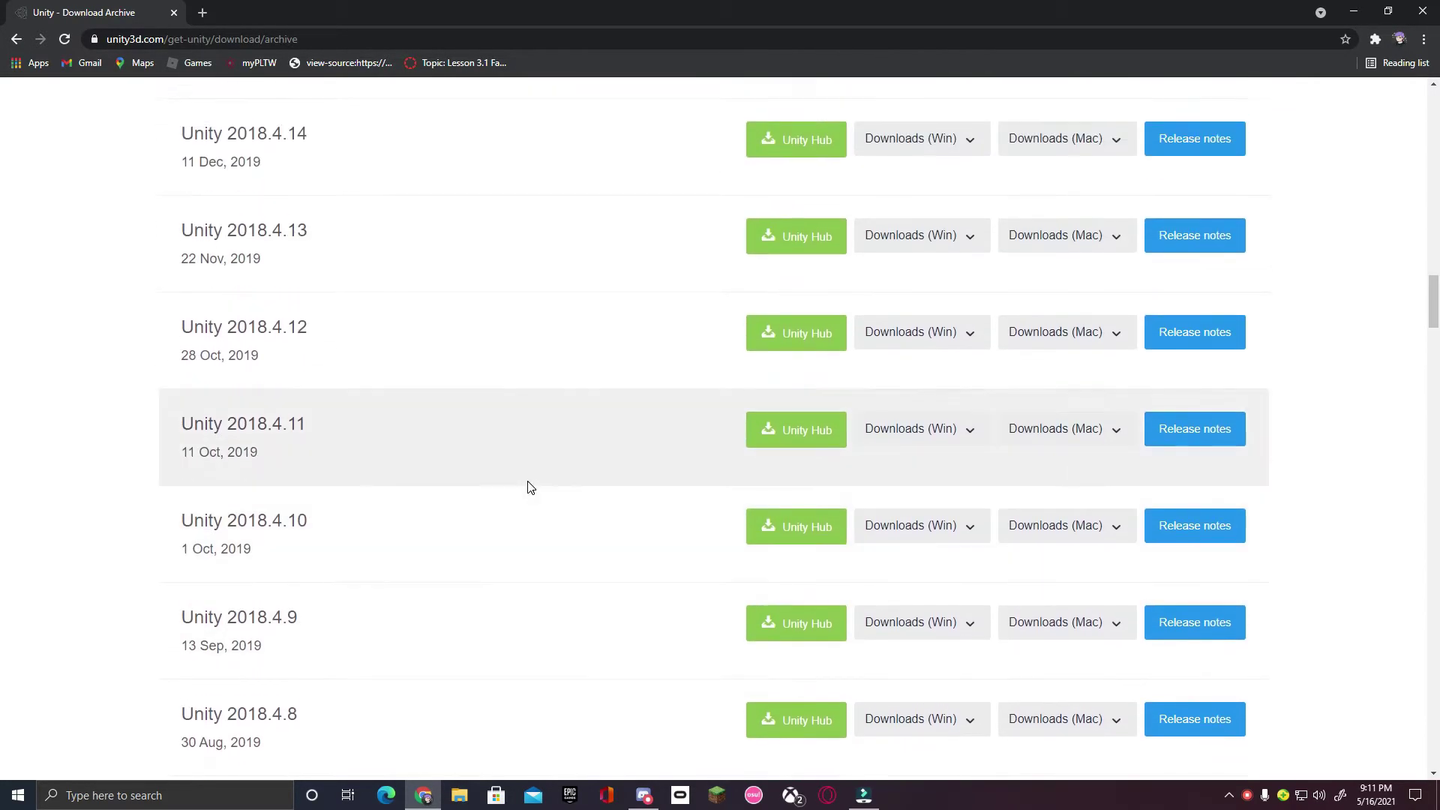
scroll(530, 498, "up", 12)
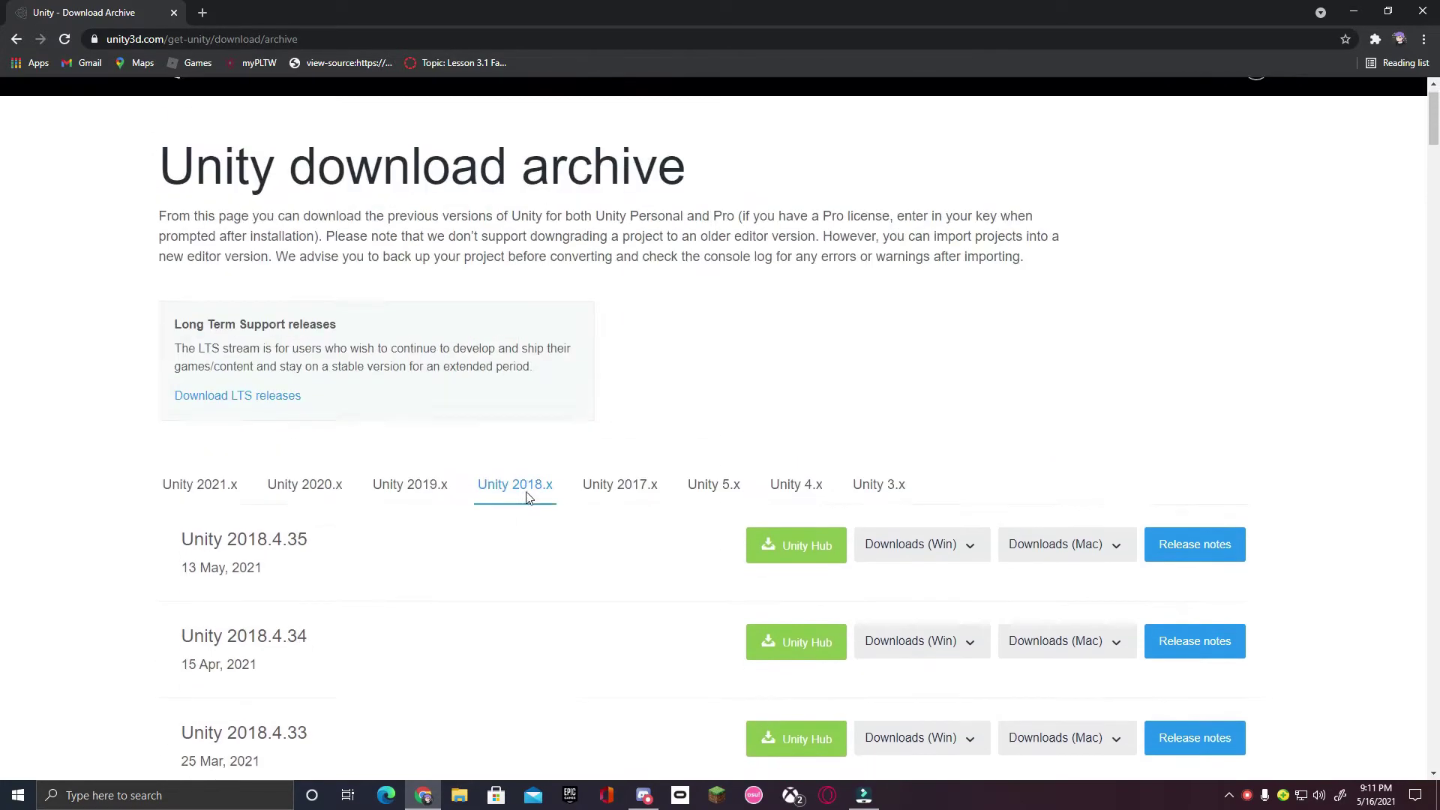
scroll(529, 500, "down", 20)
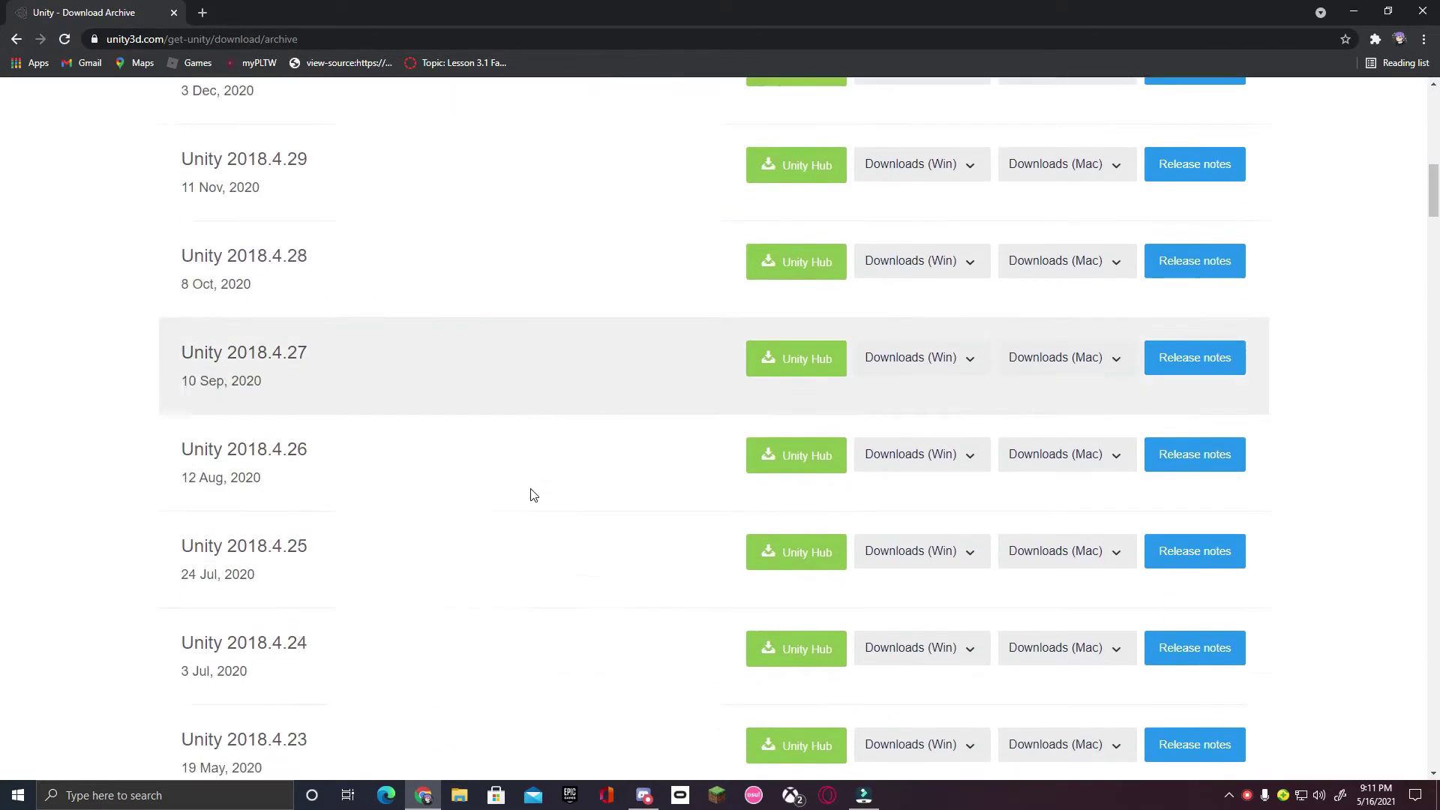
scroll(537, 497, "down", 20)
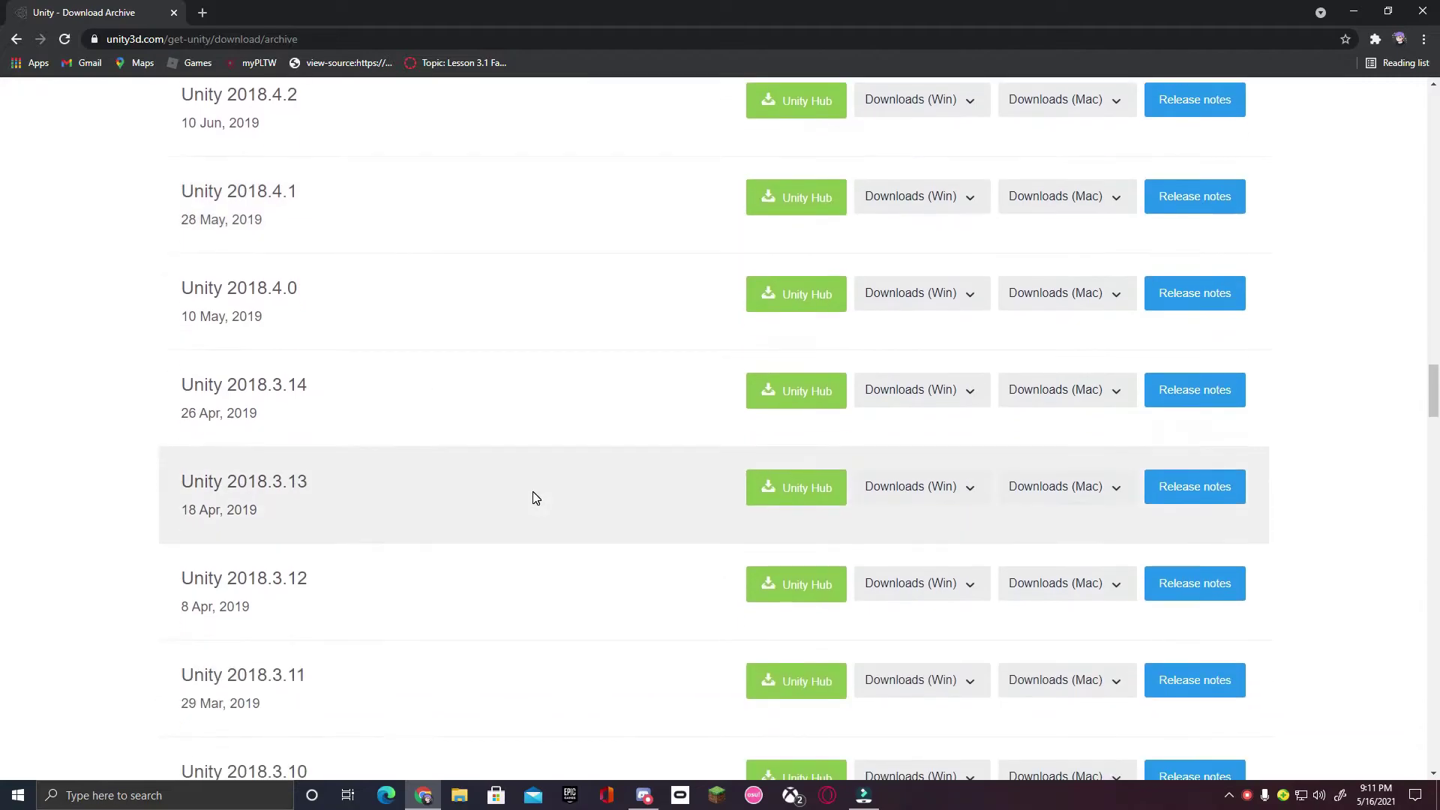
scroll(529, 480, "down", 20)
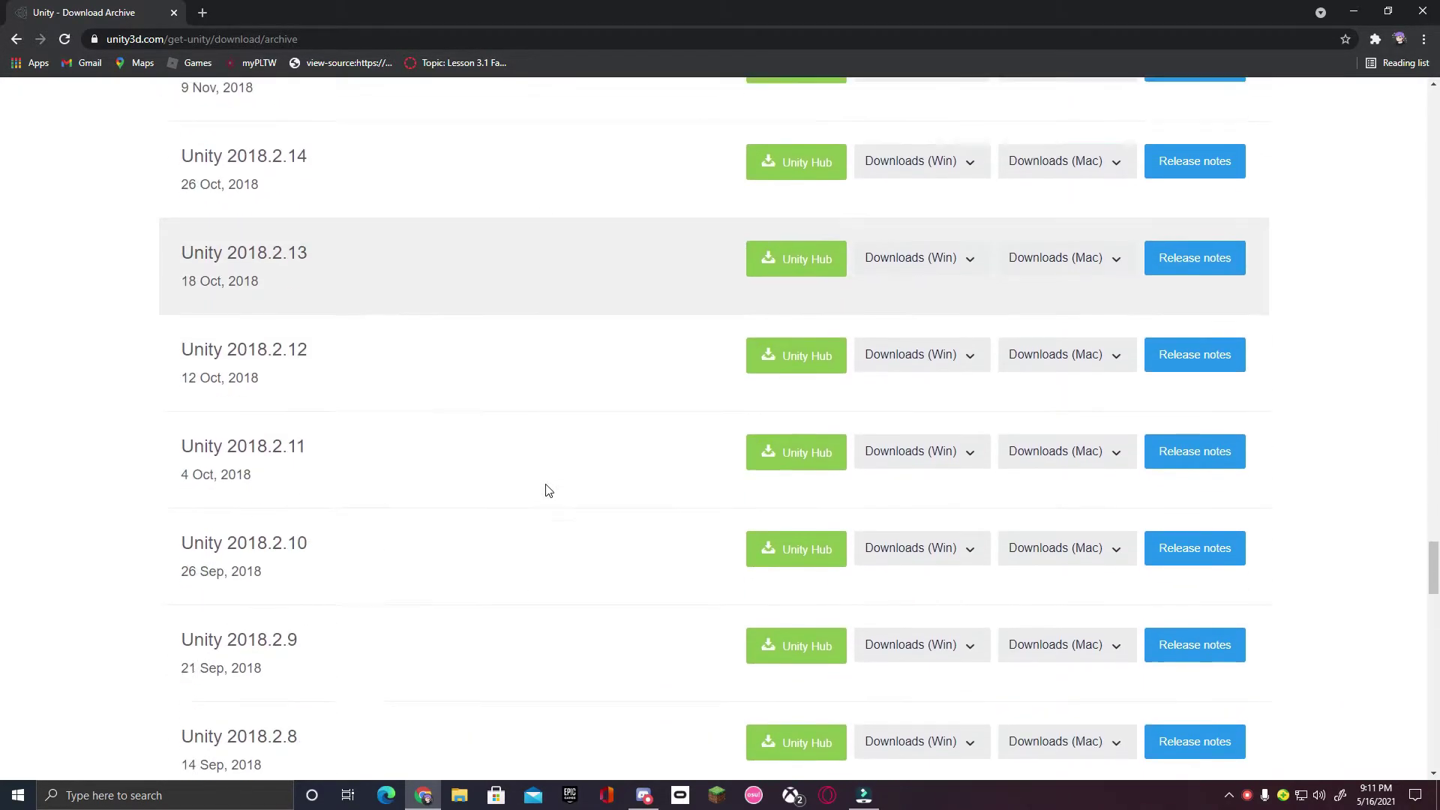
scroll(548, 491, "down", 12)
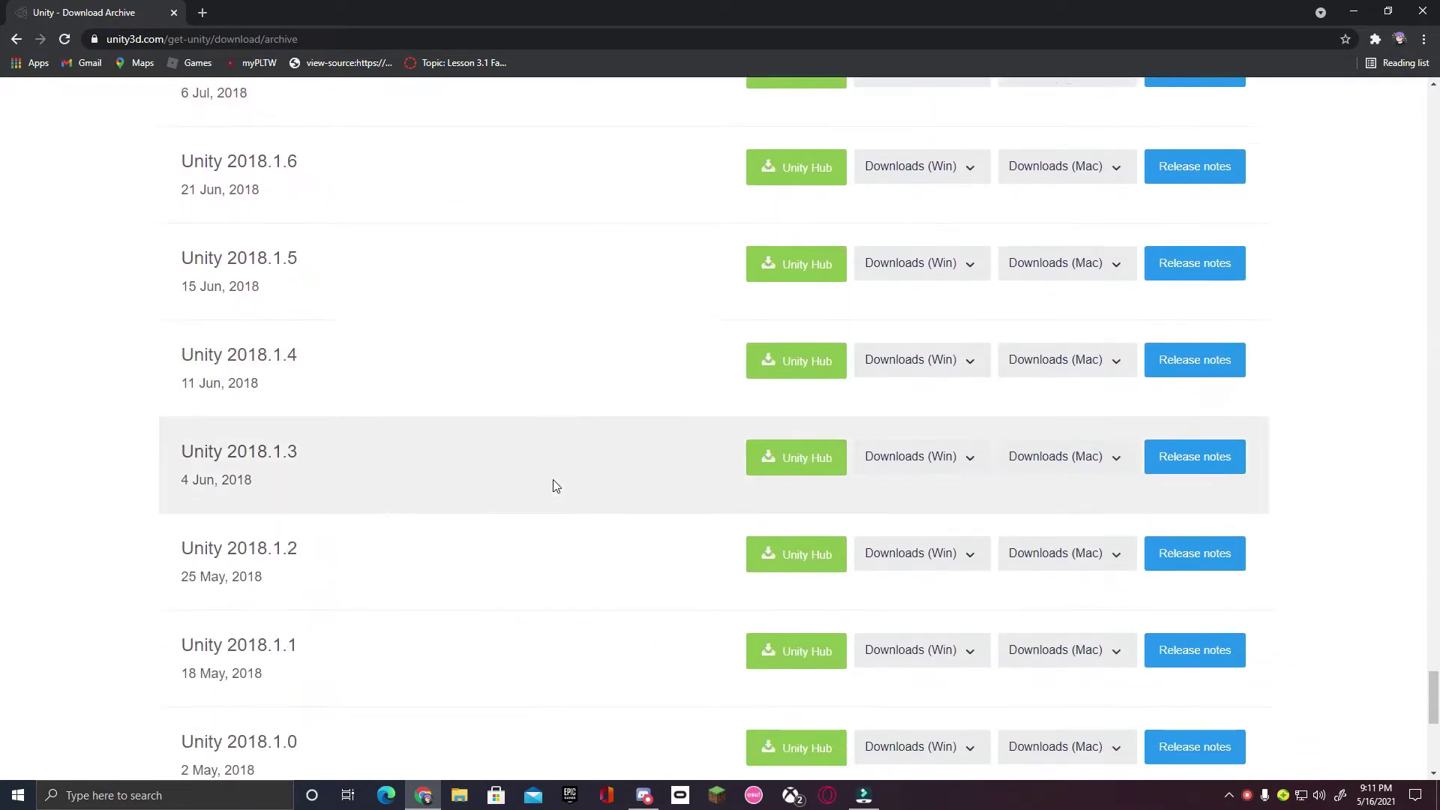
scroll(552, 484, "up", 5)
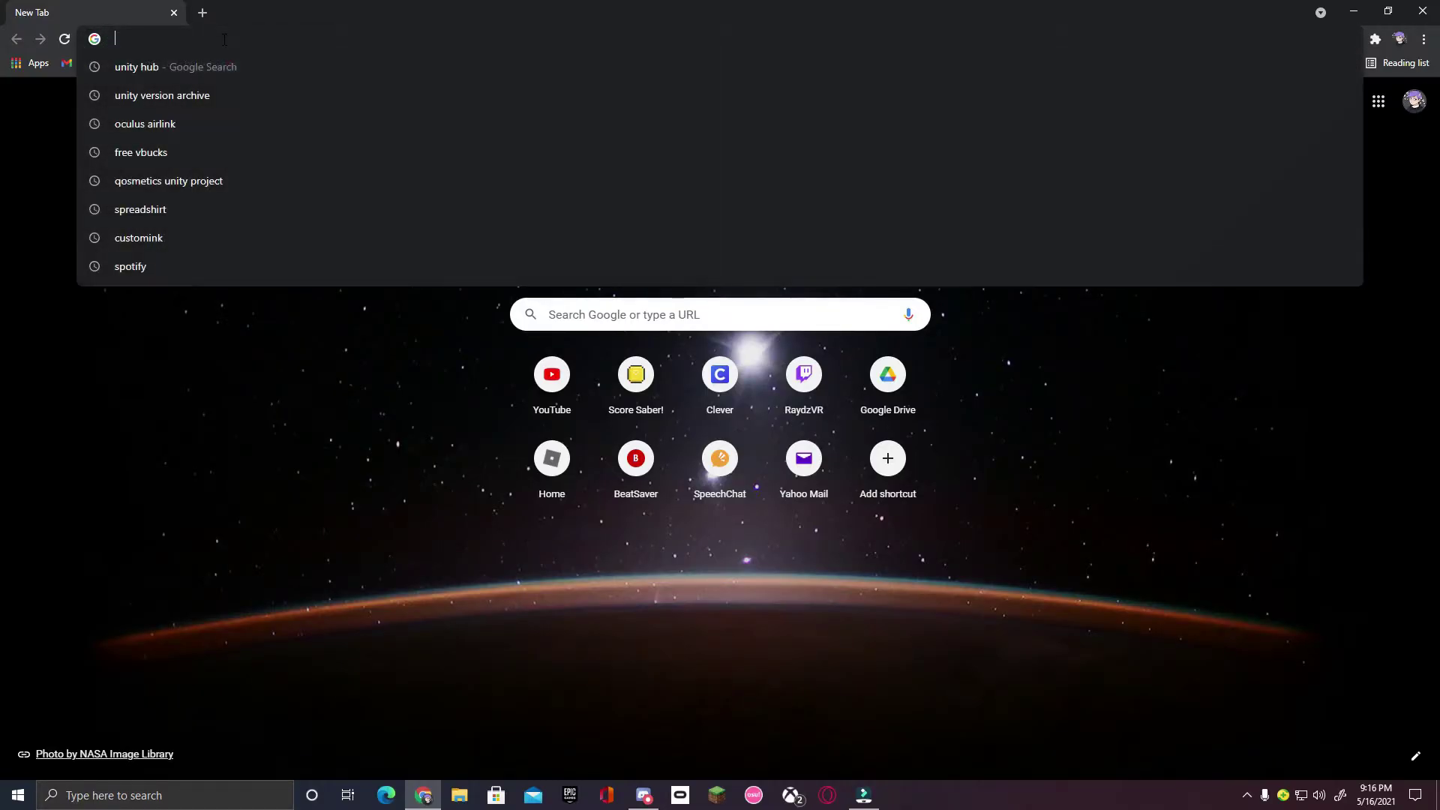
Go to bsmg.wiki and open the Custom Sabers page in the 3D Models Guide.
type("bsmg.wik")
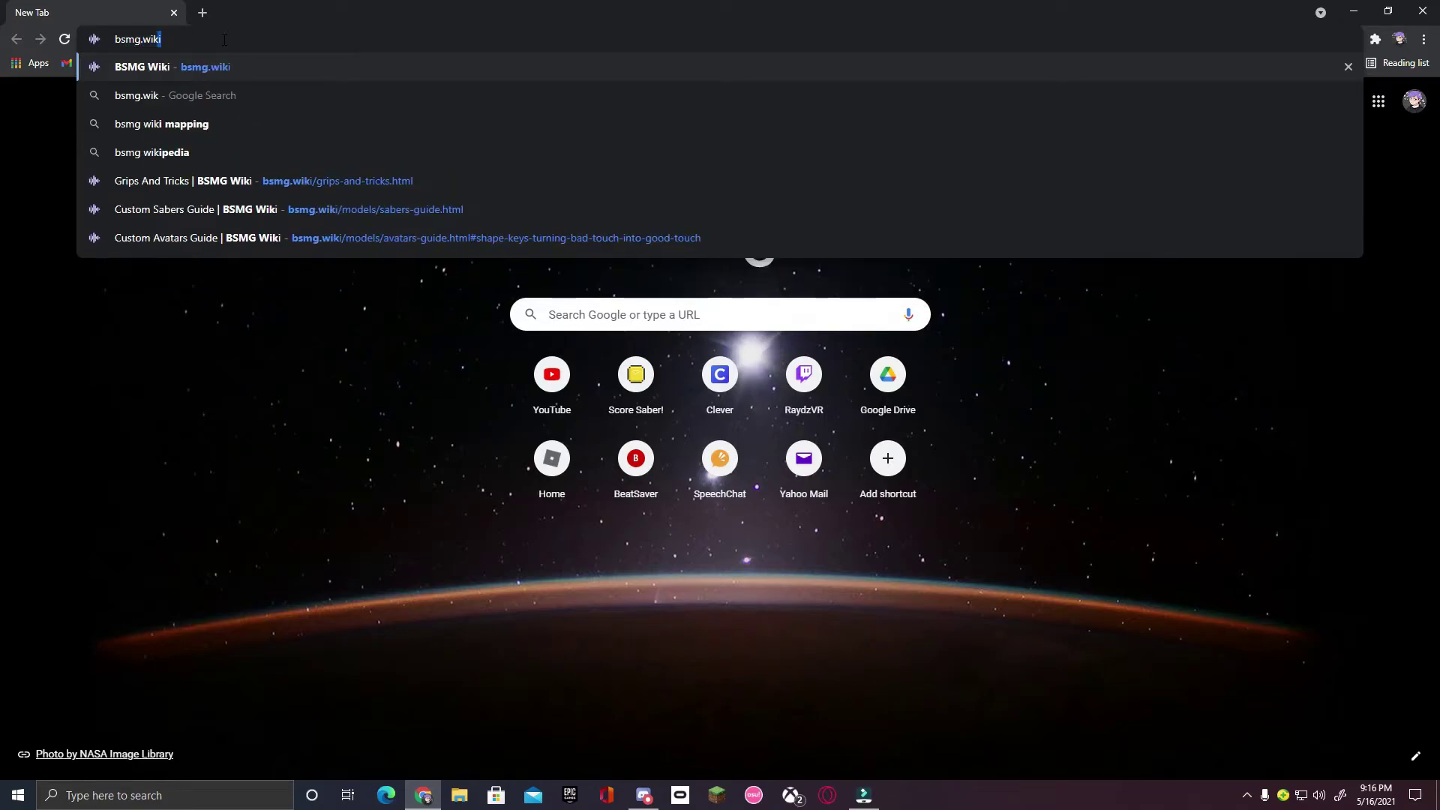
key("Return")
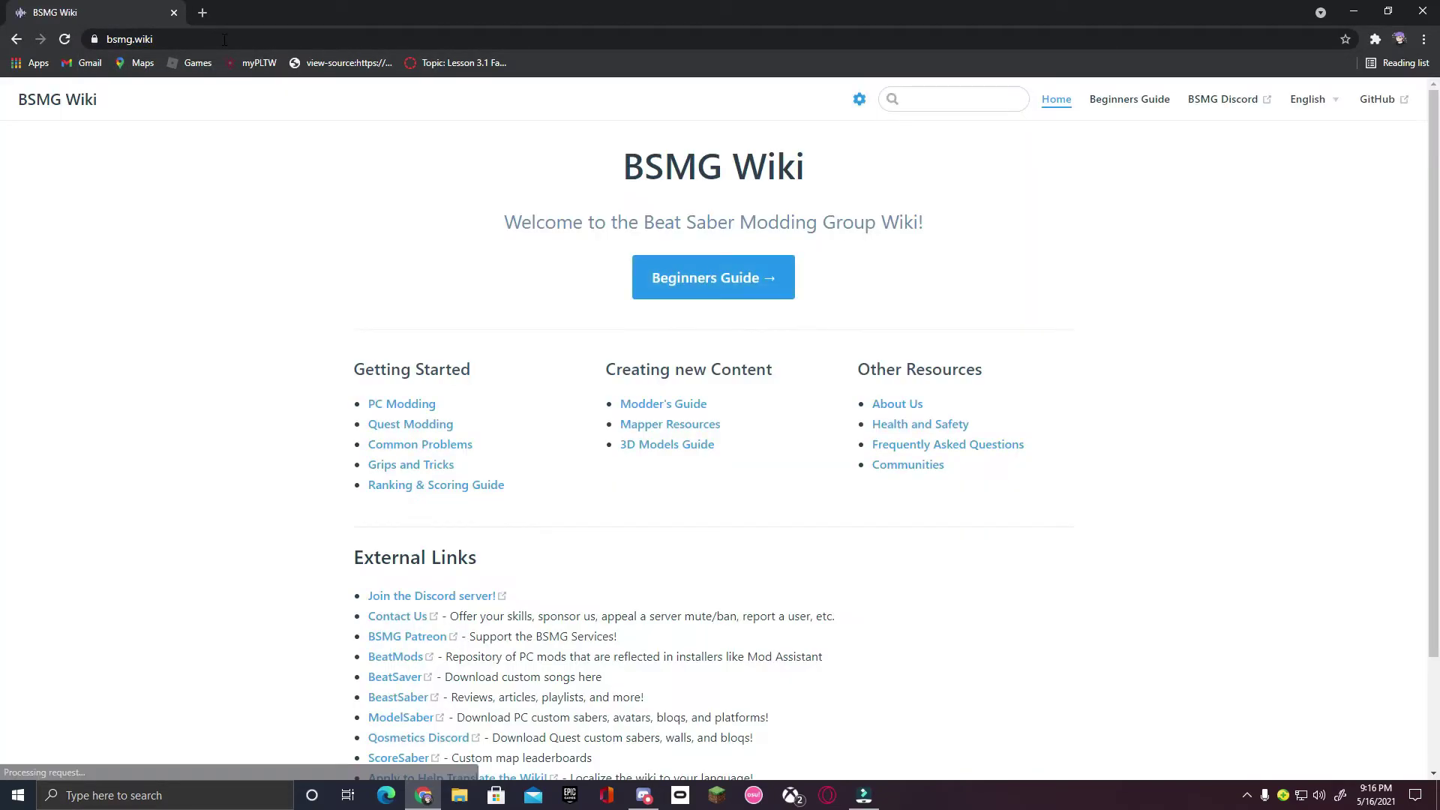
left_click(660, 451)
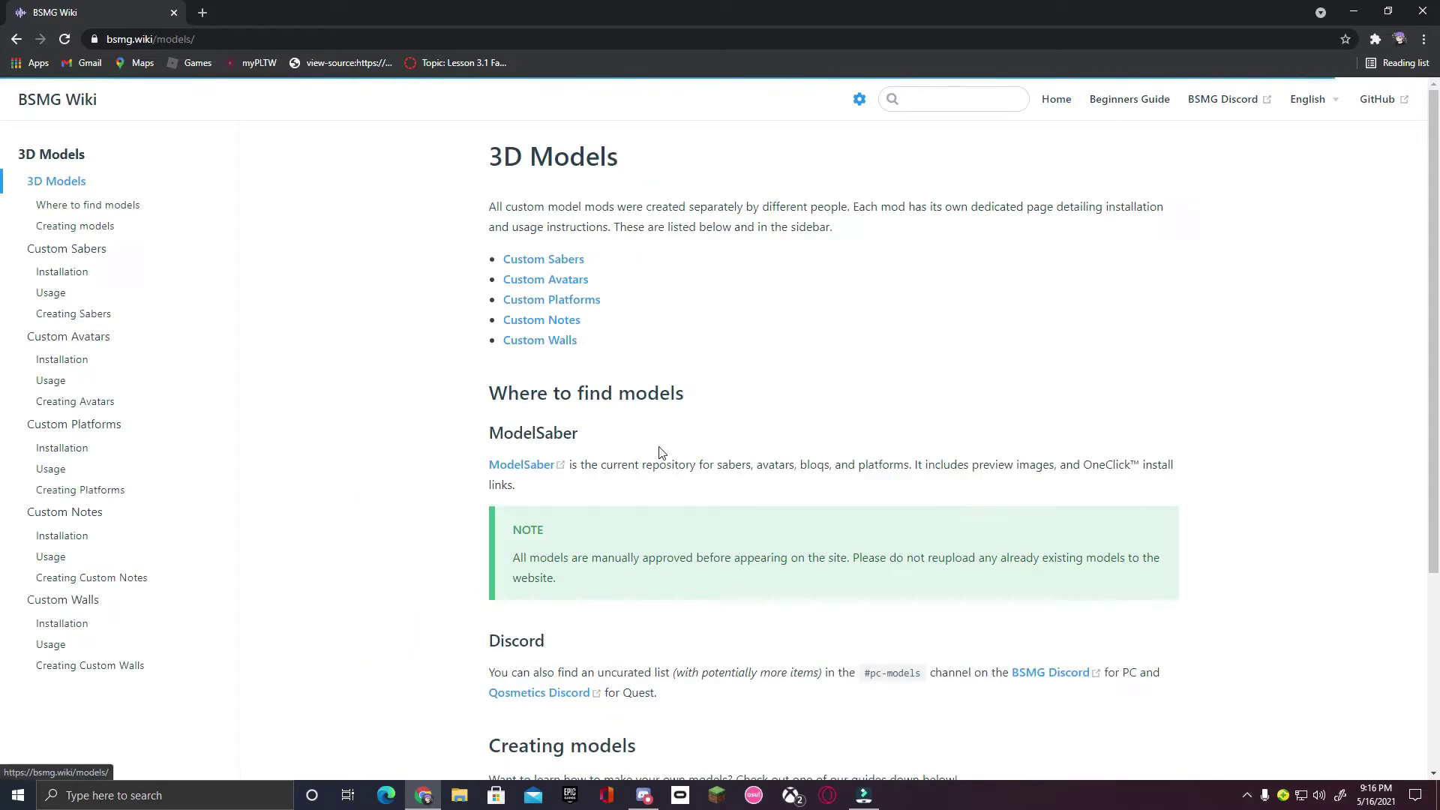
left_click(572, 261)
Download Custom_Sabers-4.3.0-UnityProject.zip from MissRaynor's Saber Guide, then show the desktop.
scroll(626, 425, "down", 7)
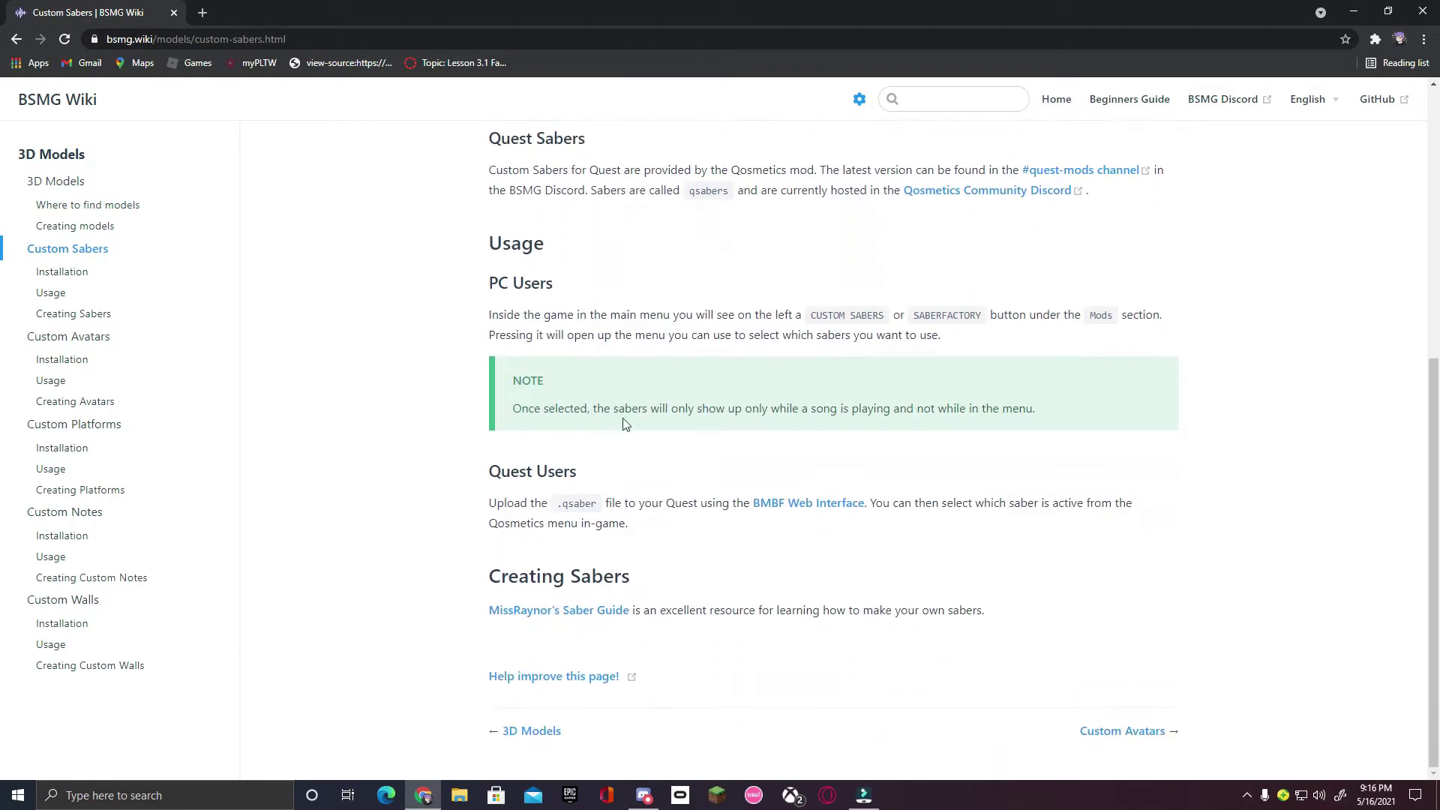
left_click(581, 613)
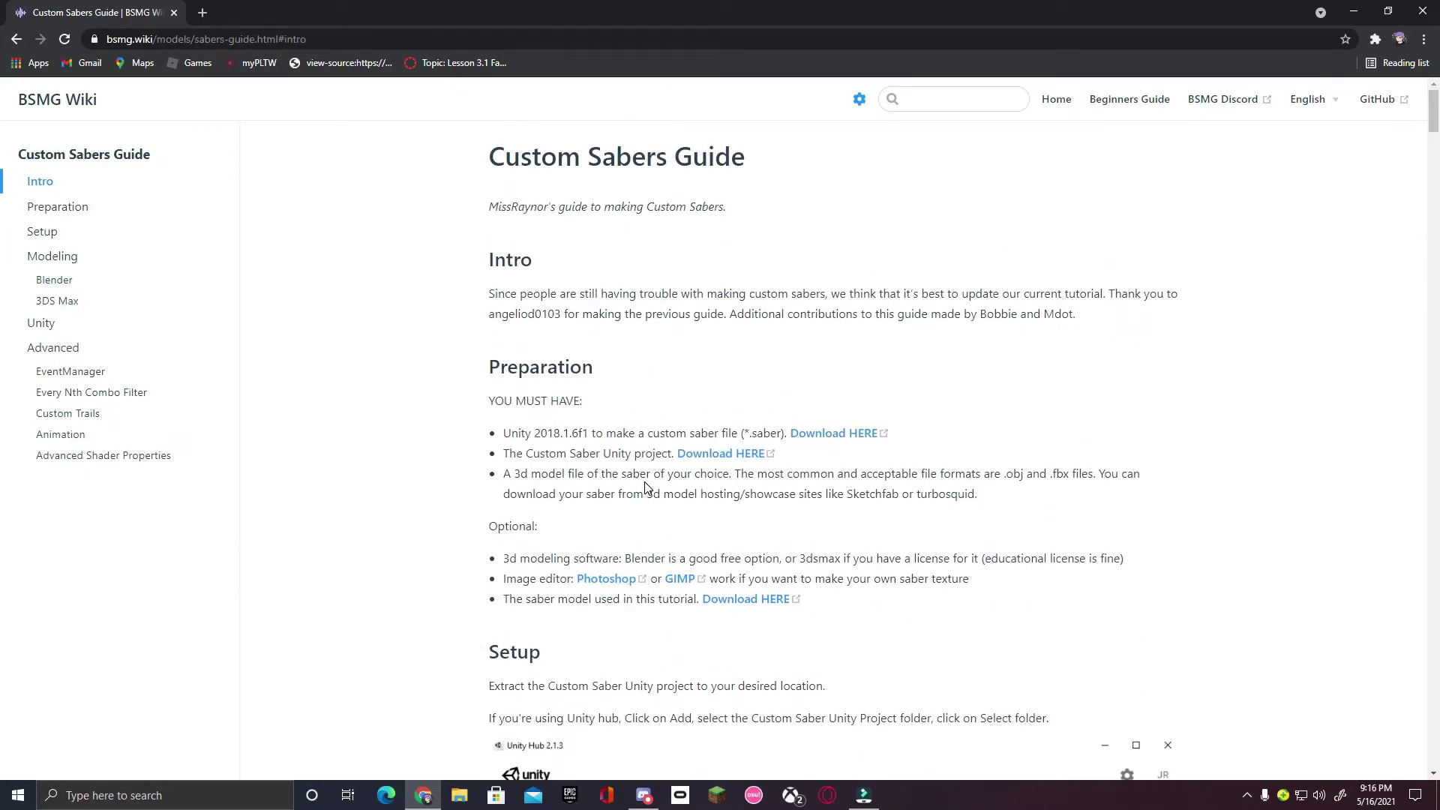
left_click(717, 458)
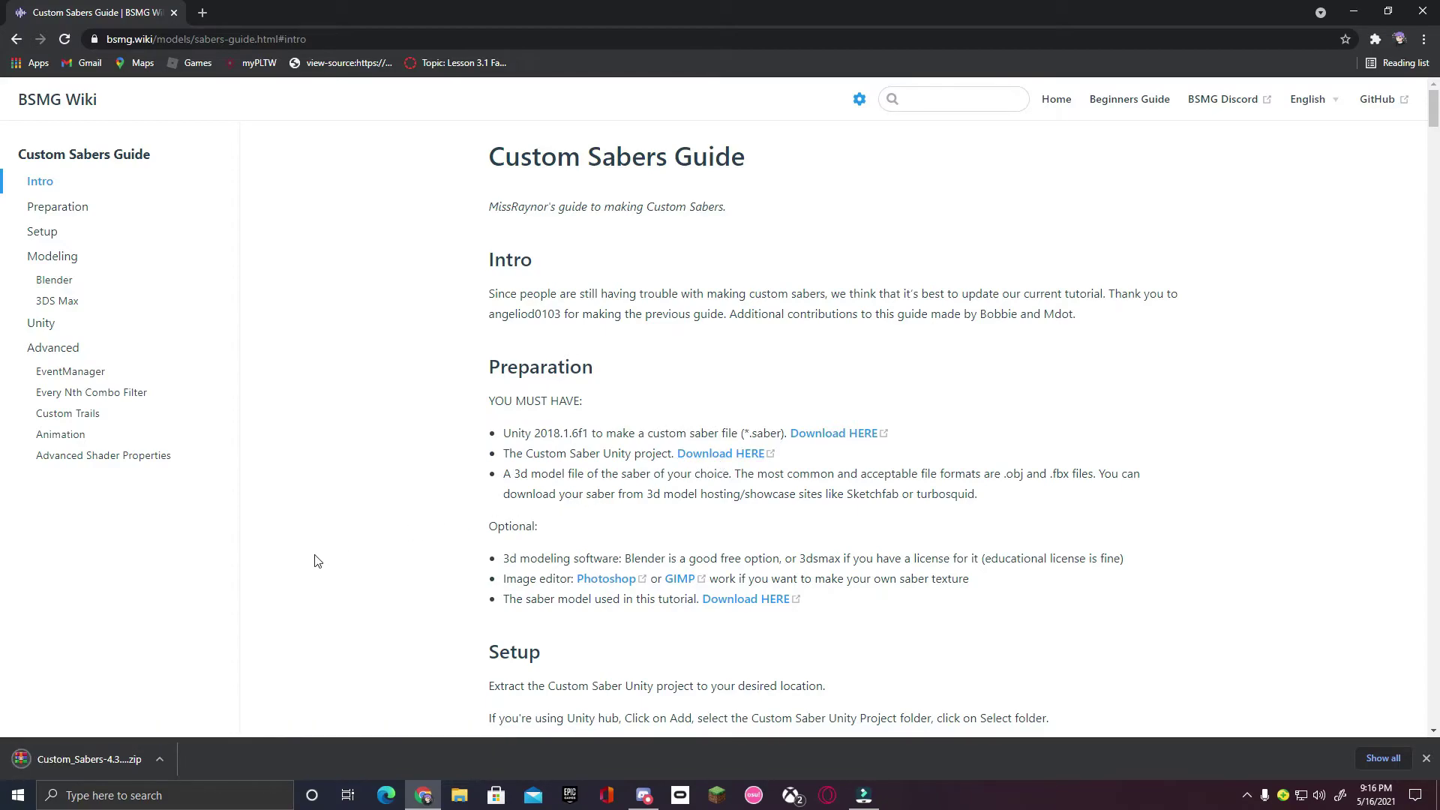
key("super+d")
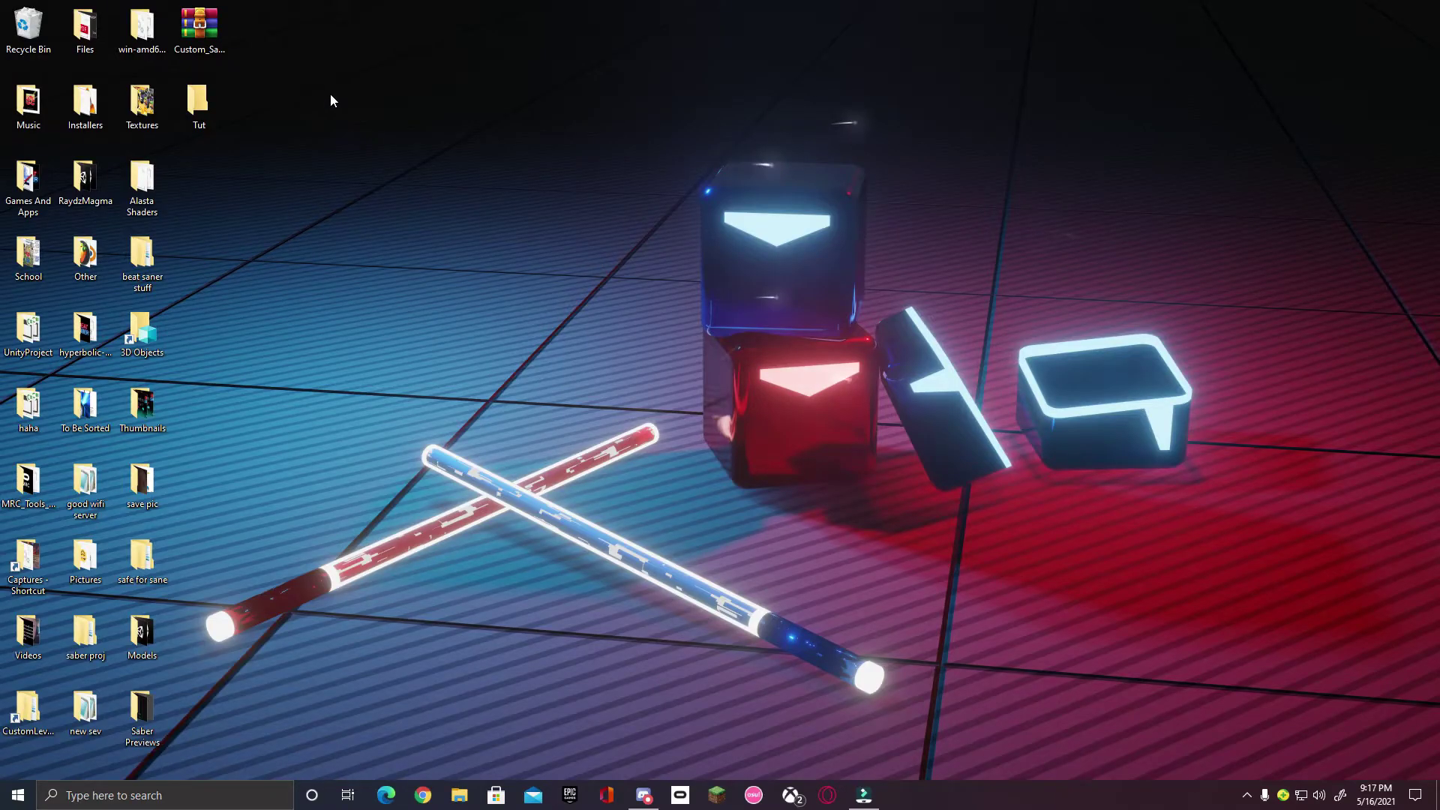
Extract the UnityProject folder from the Custom_Sabers zip into the desktop's Tut folder.
double_click(200, 28)
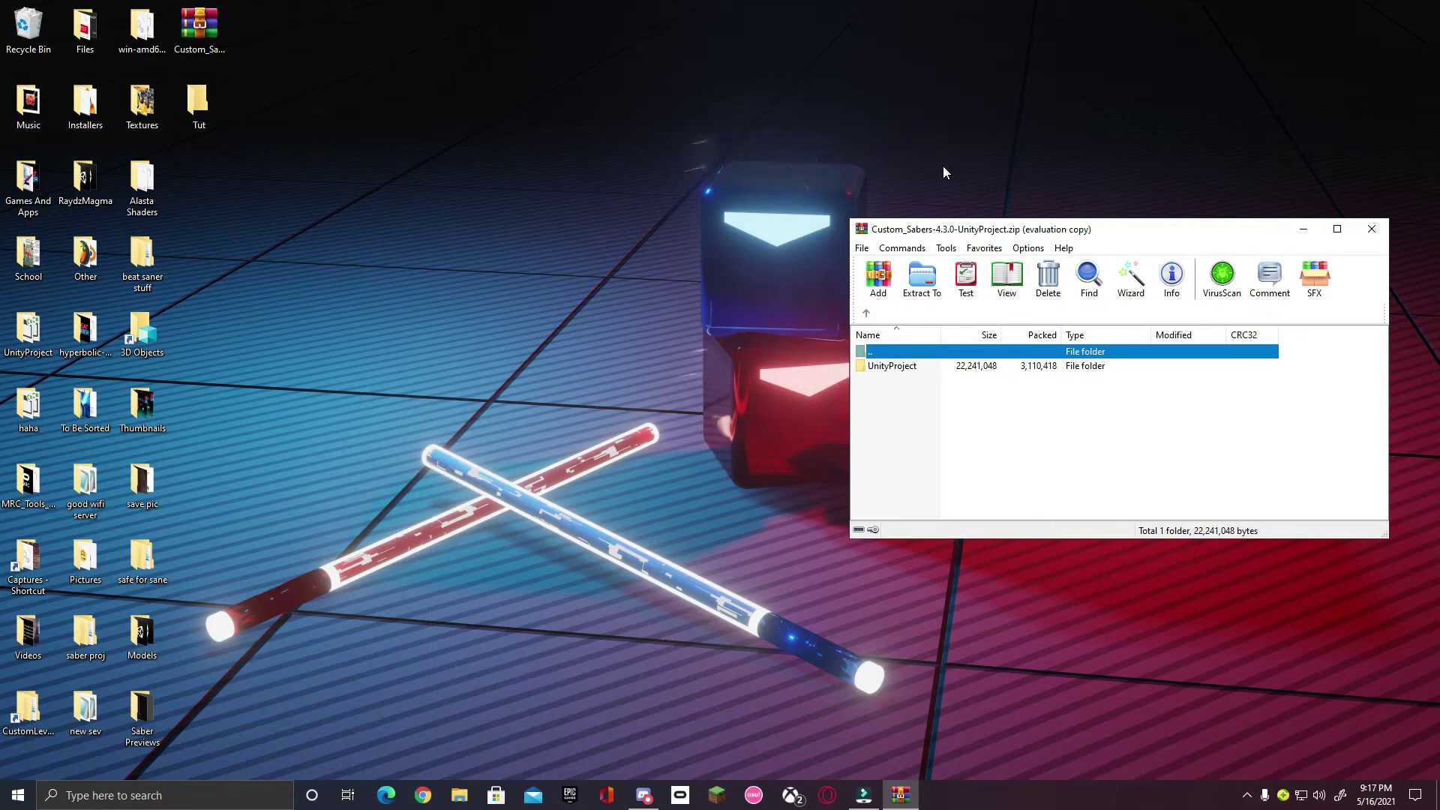
left_click(919, 395)
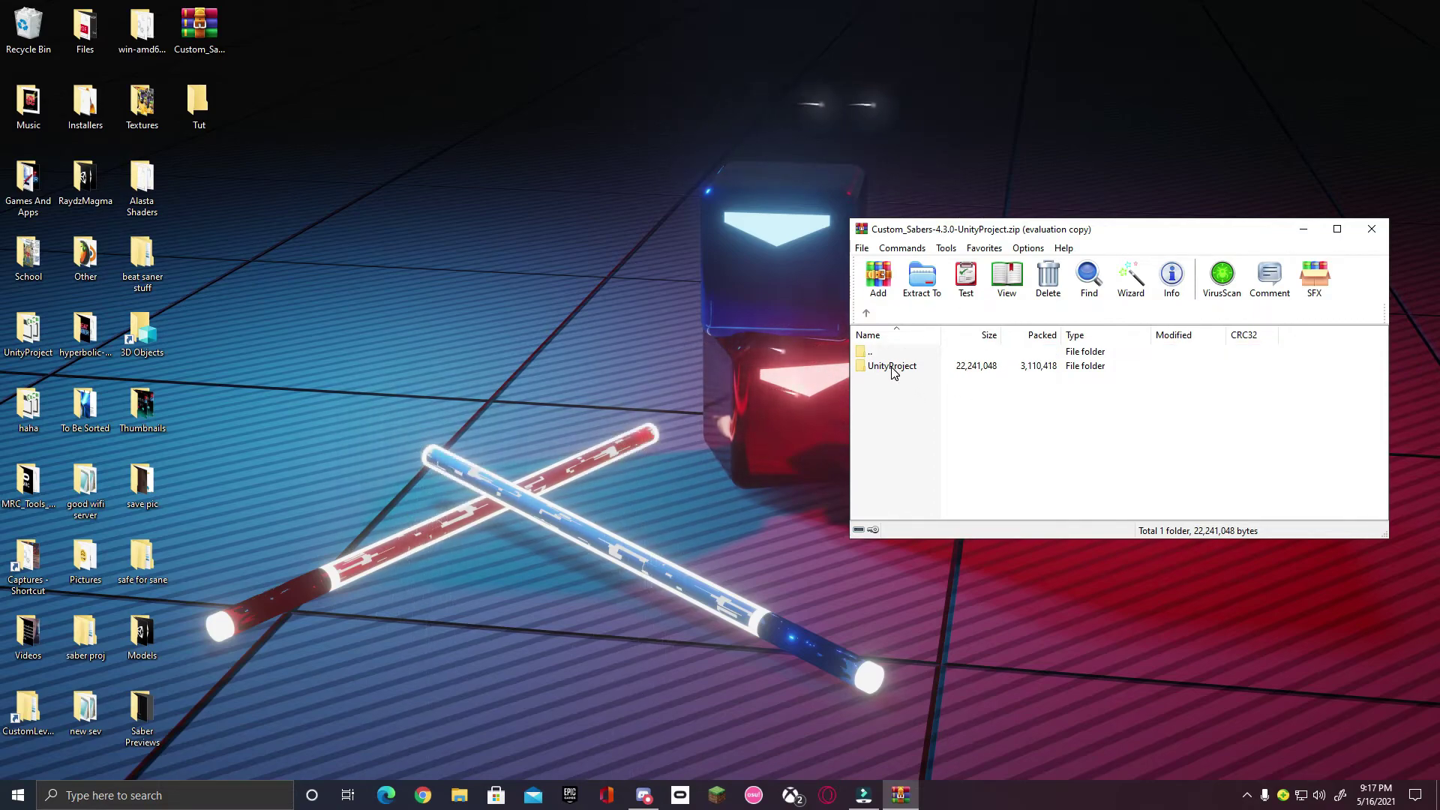
left_click_drag(894, 373, 217, 101)
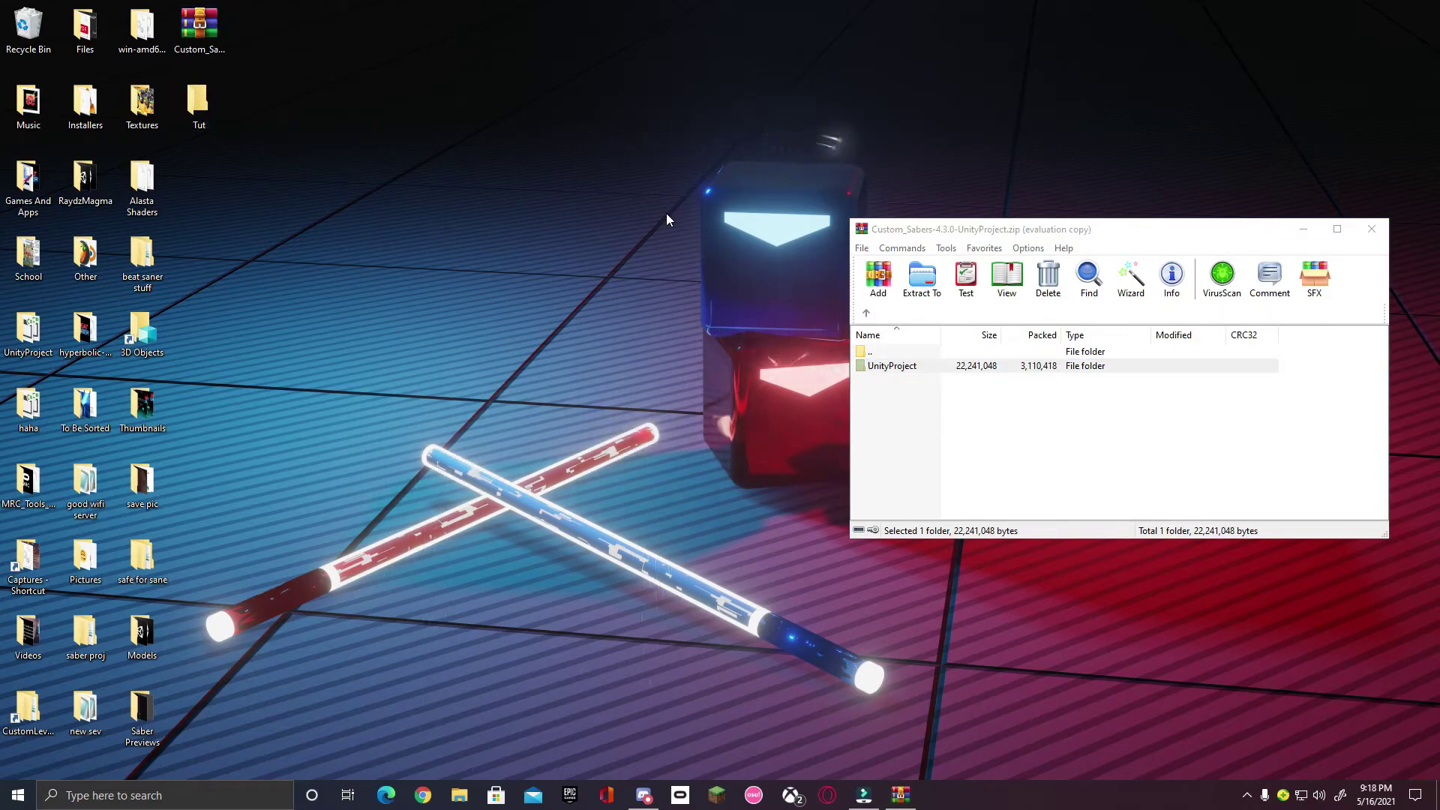
Close WinRAR and add Tut\UnityProject to Unity Hub's projects list.
left_click(1371, 229)
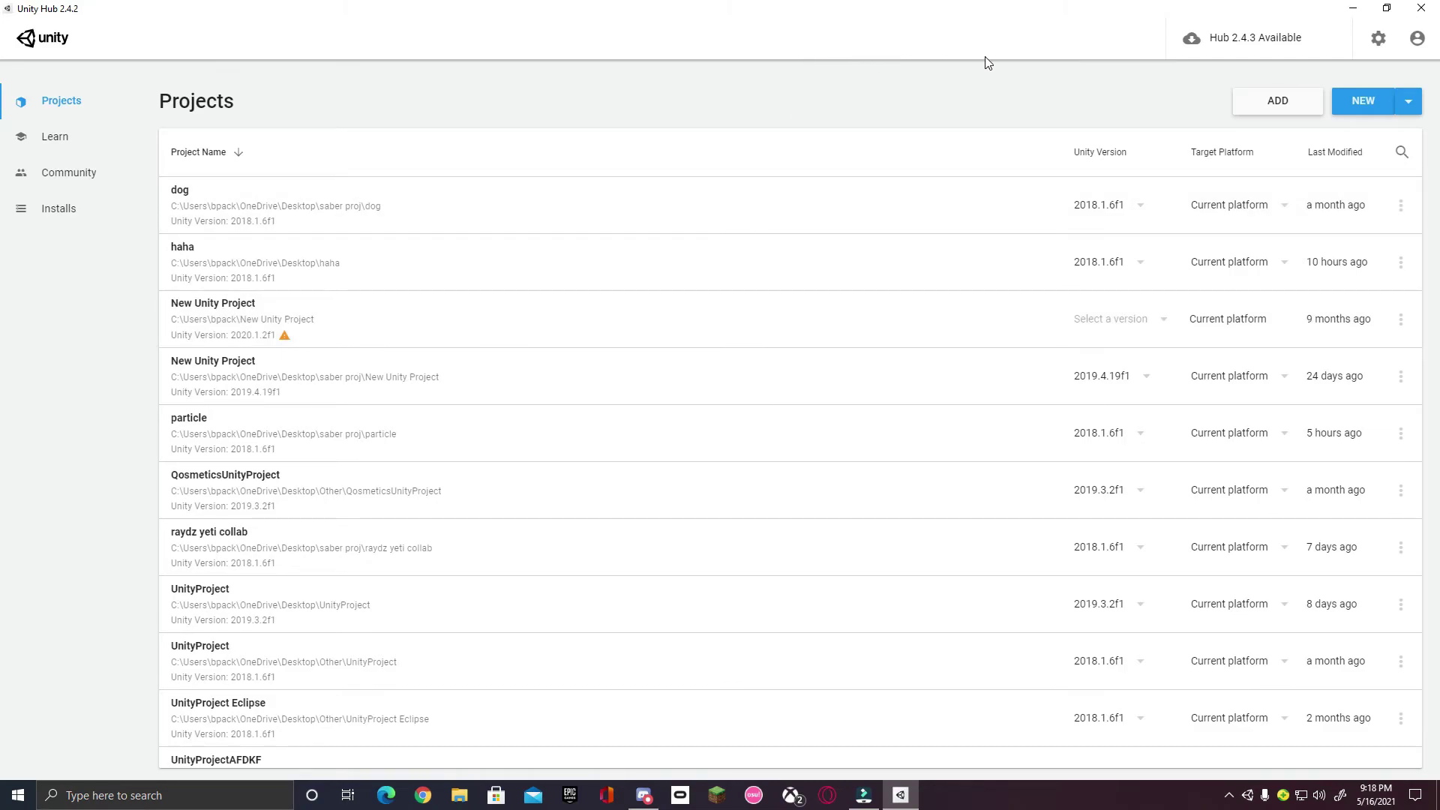
left_click(1271, 103)
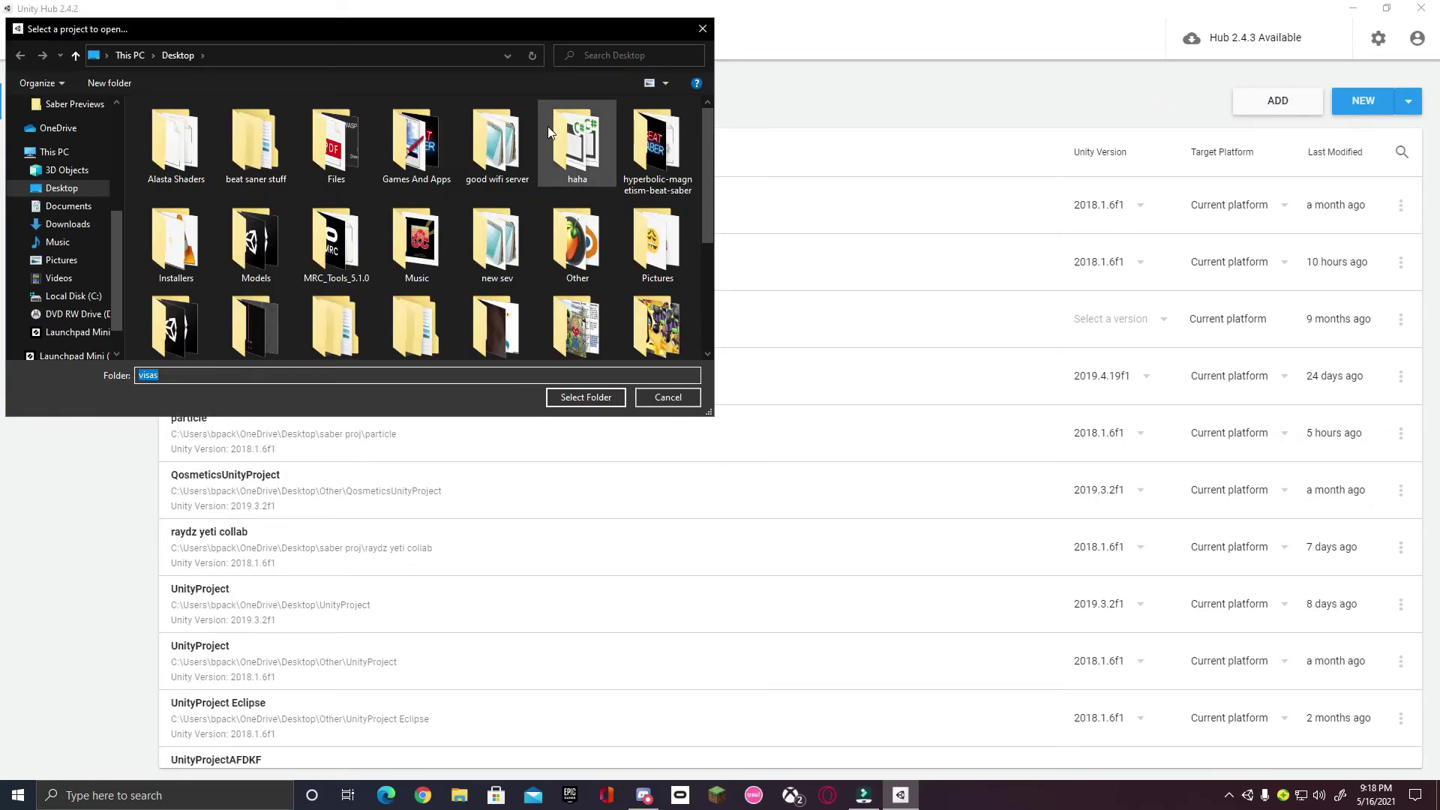
scroll(533, 137, "down", 3)
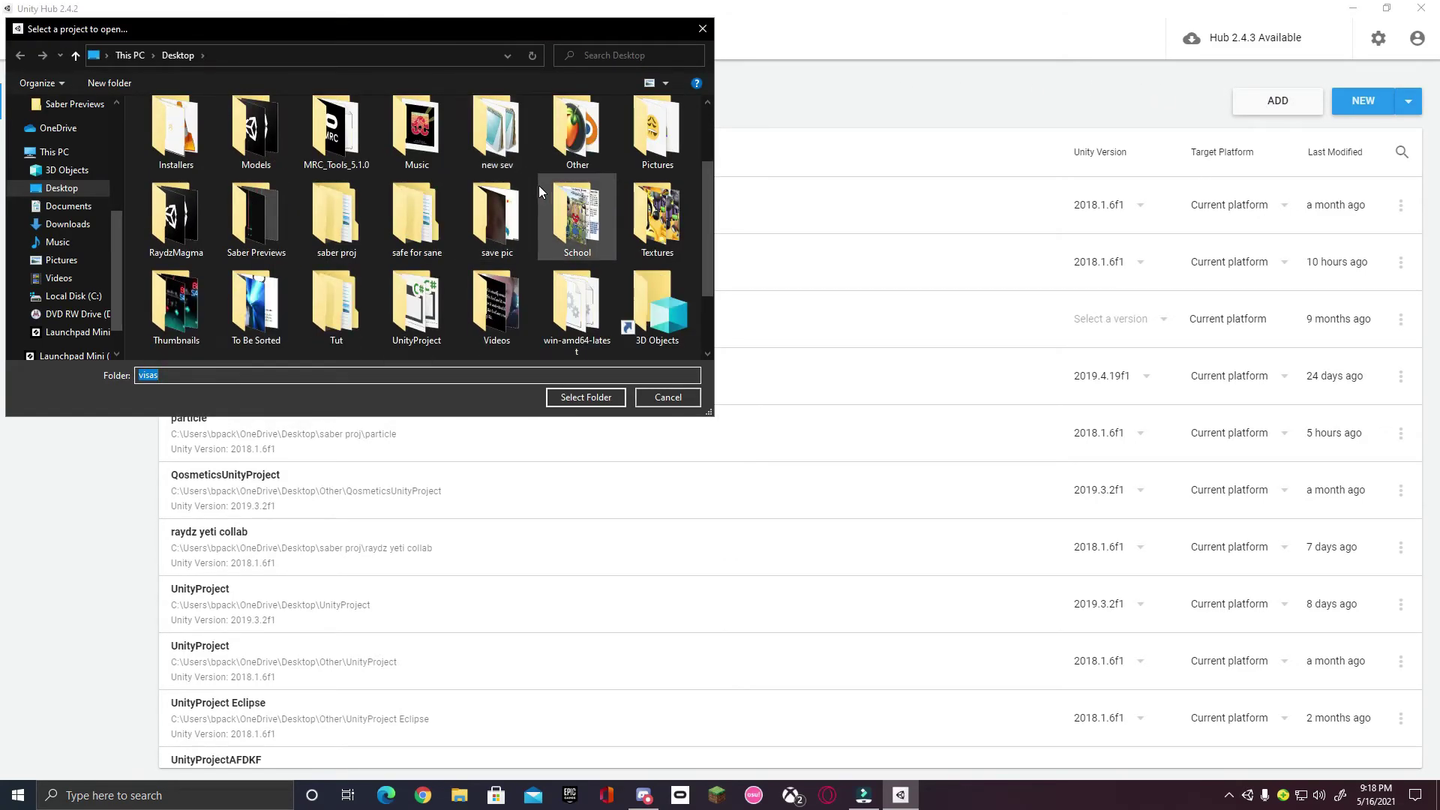
double_click(341, 297)
left_click(240, 132)
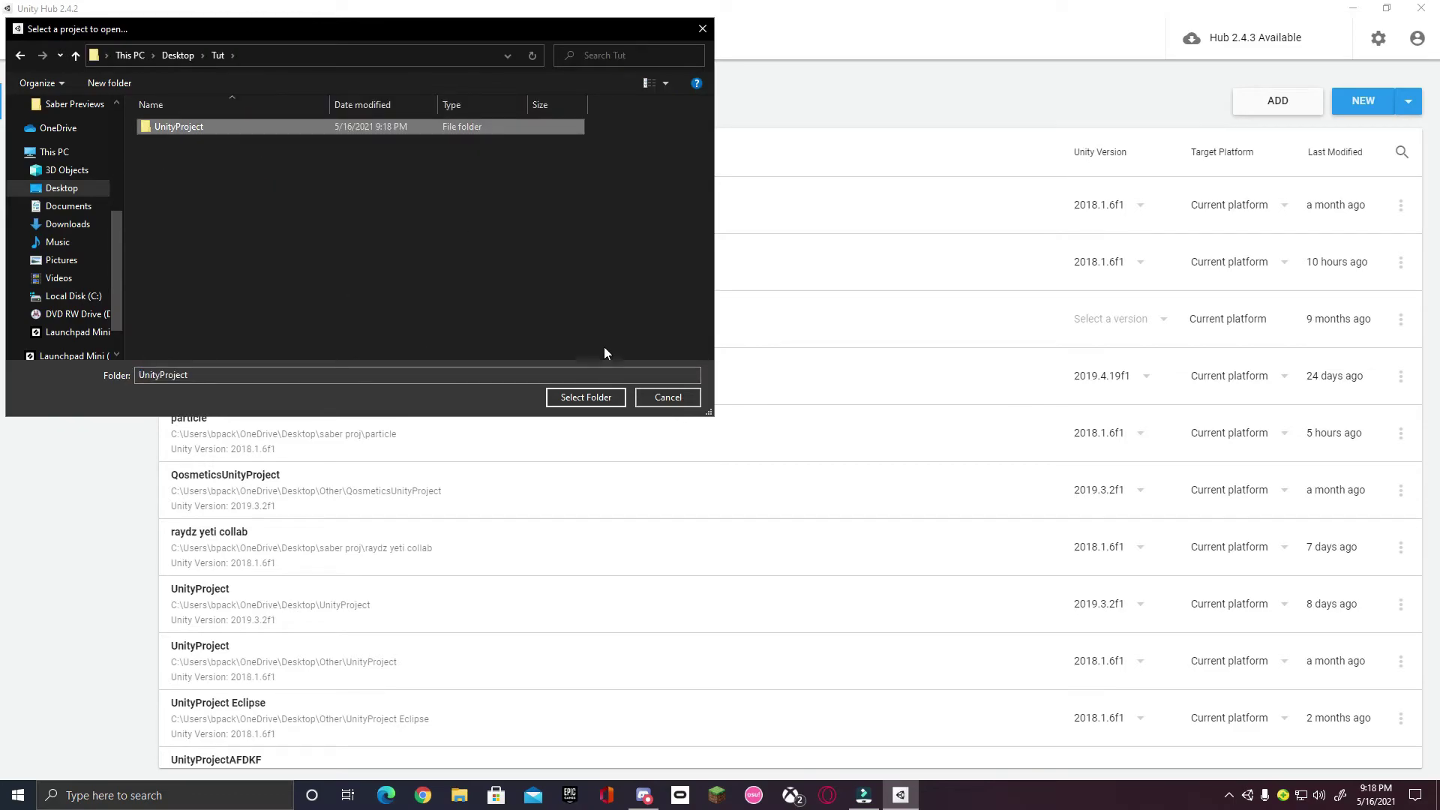
left_click(586, 399)
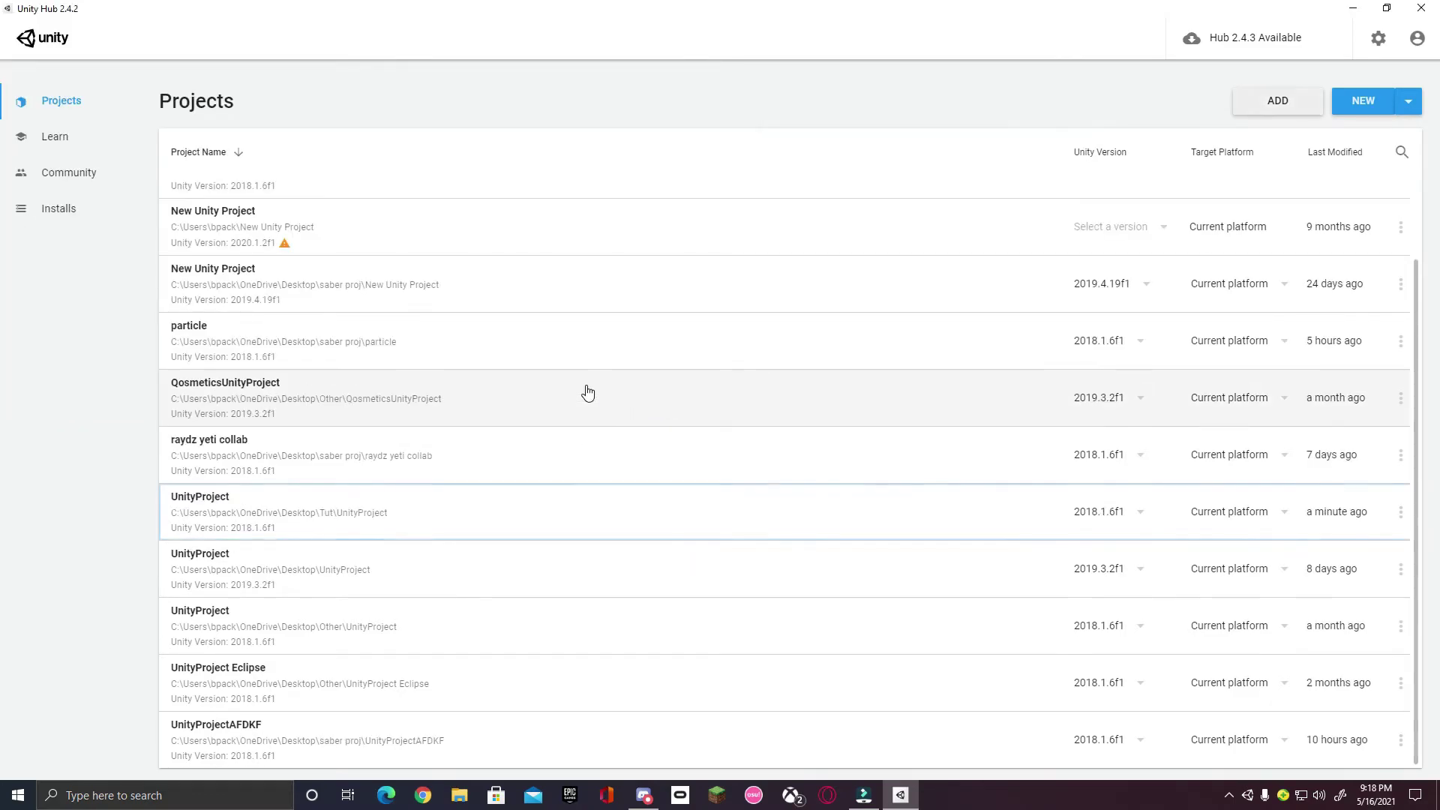